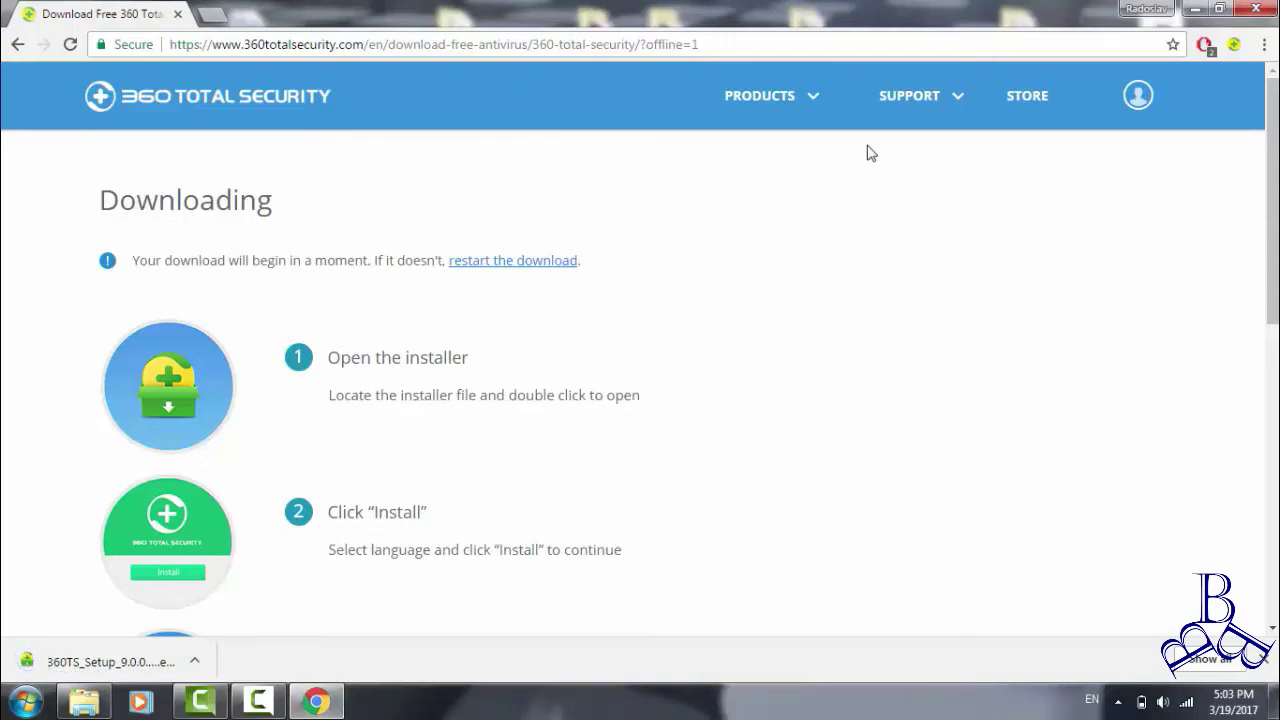
Run the downloaded 360 Total Security installer, install it with the preselected options in English, and close the browser
click(135, 667)
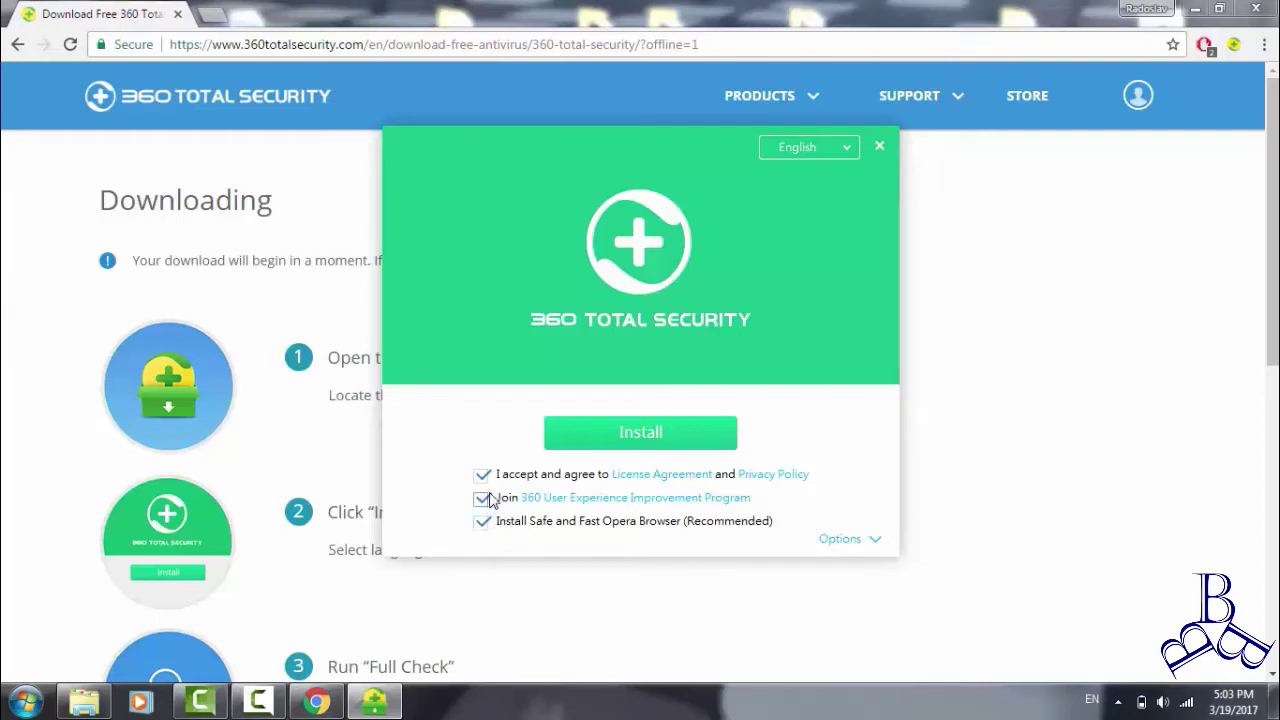
click(662, 443)
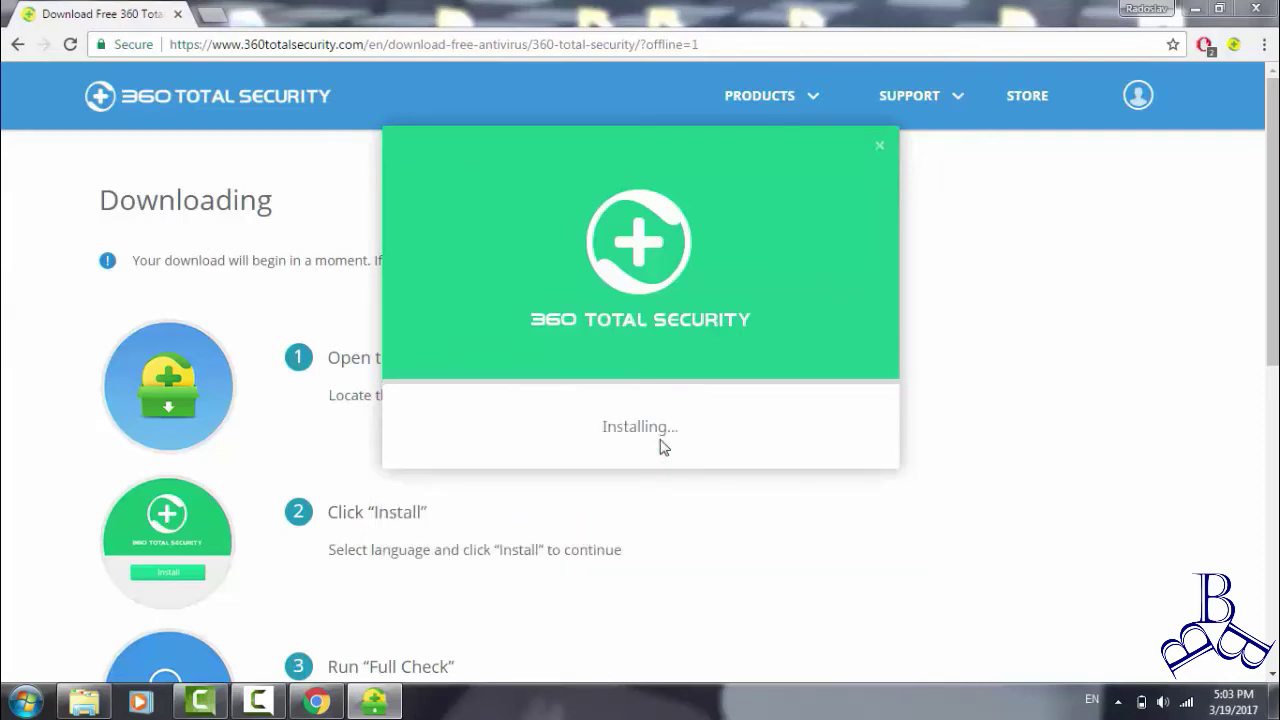
click(1256, 8)
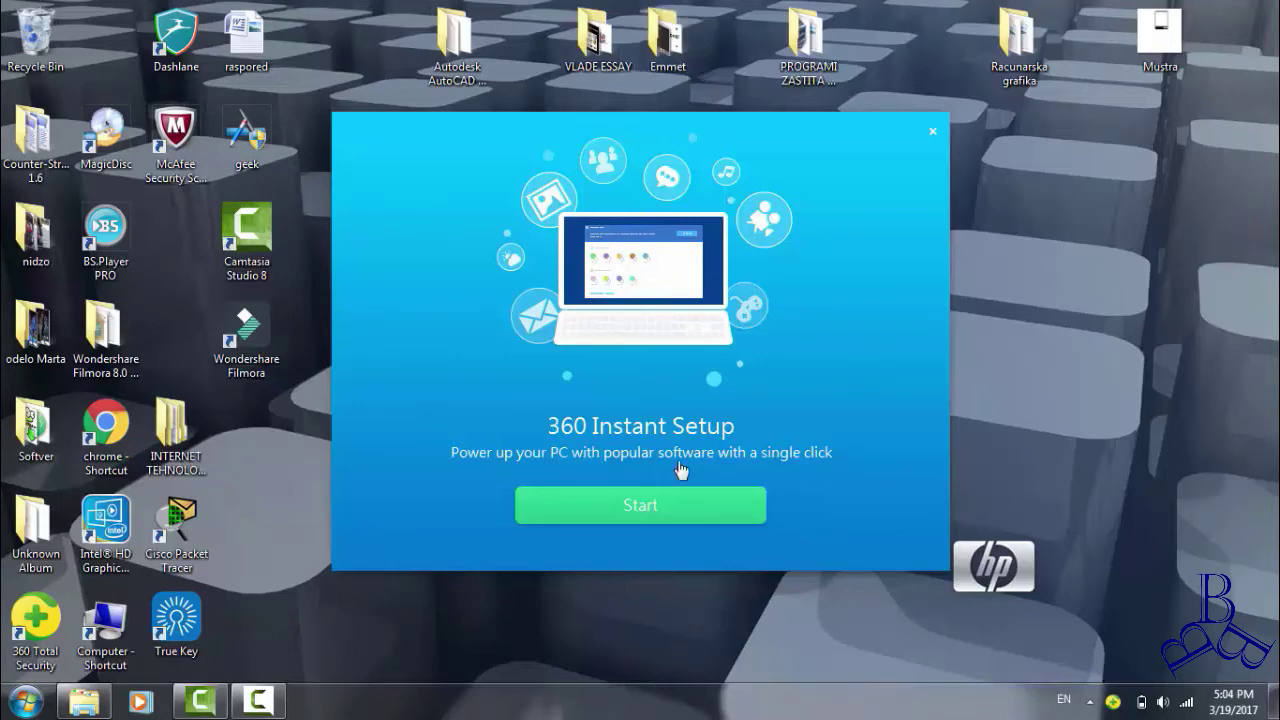
Start 360 Instant Setup, deselect Opera, Adobe Flash Player, Skype and VLC media Player, and close it without installing anything
click(625, 504)
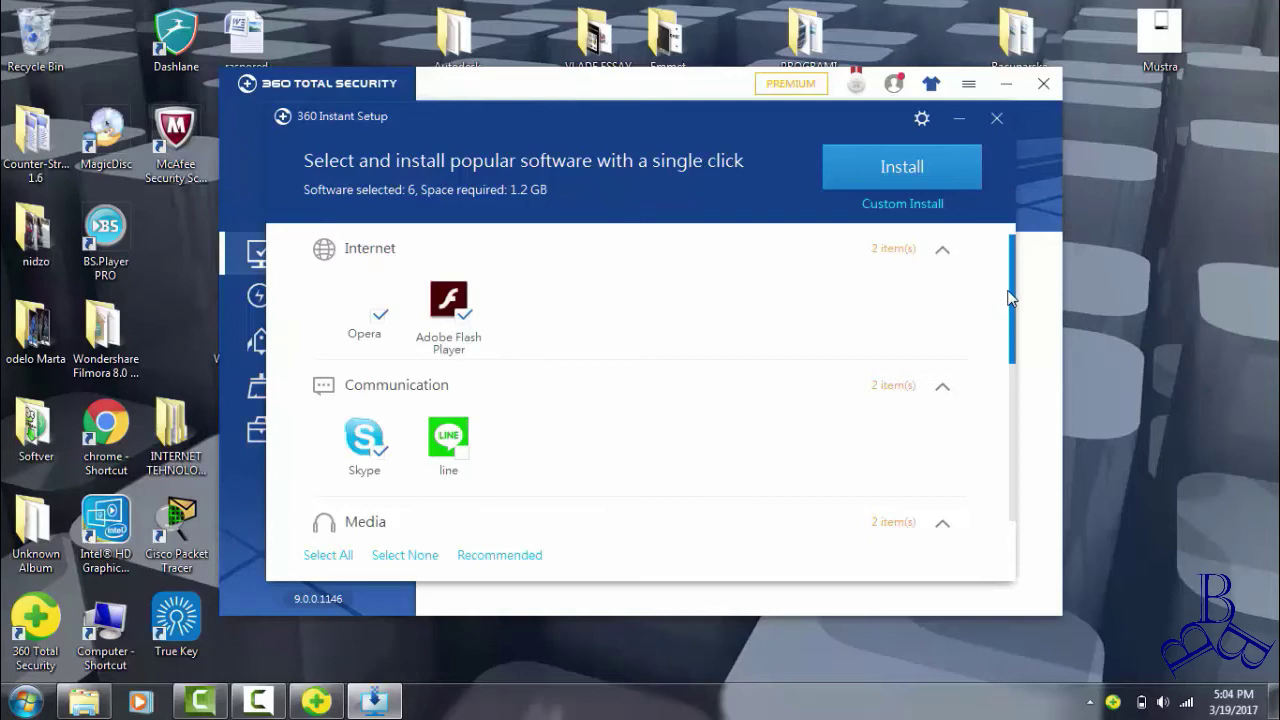
mouse_move(1009, 297)
mouse_down()
mouse_move(1010, 340)
mouse_move(1005, 316)
mouse_up()
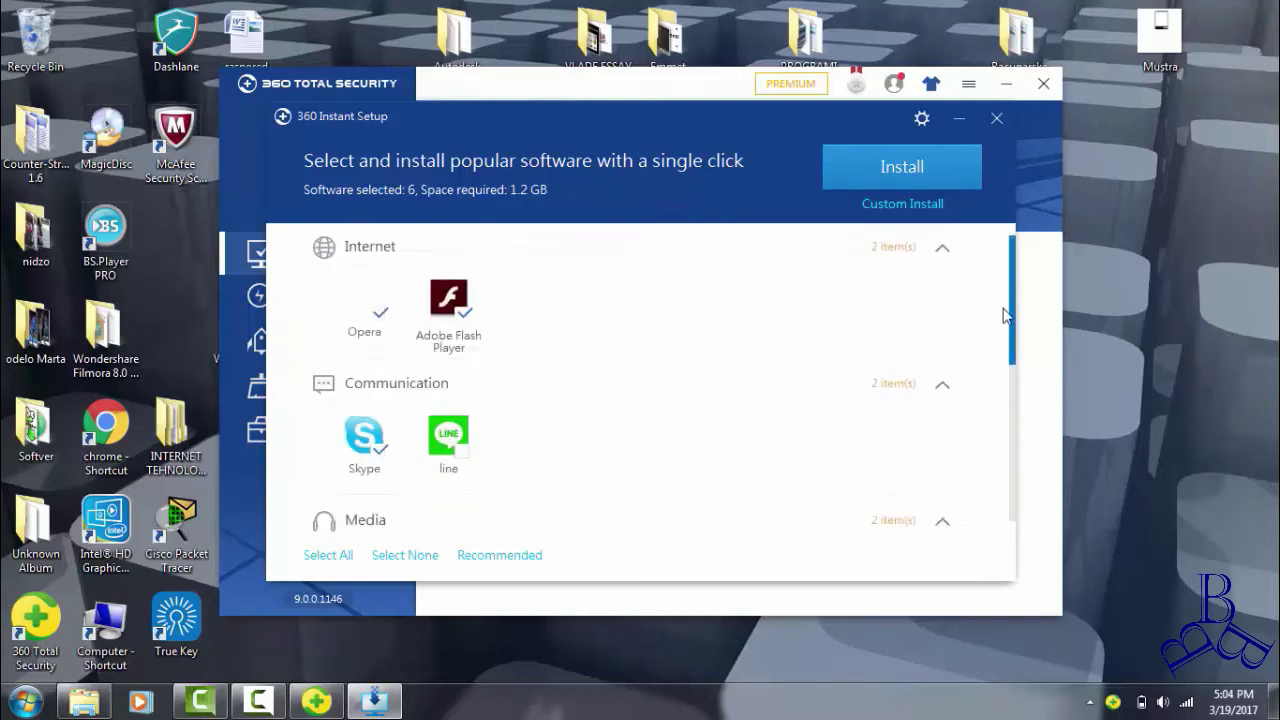
click(470, 318)
click(382, 316)
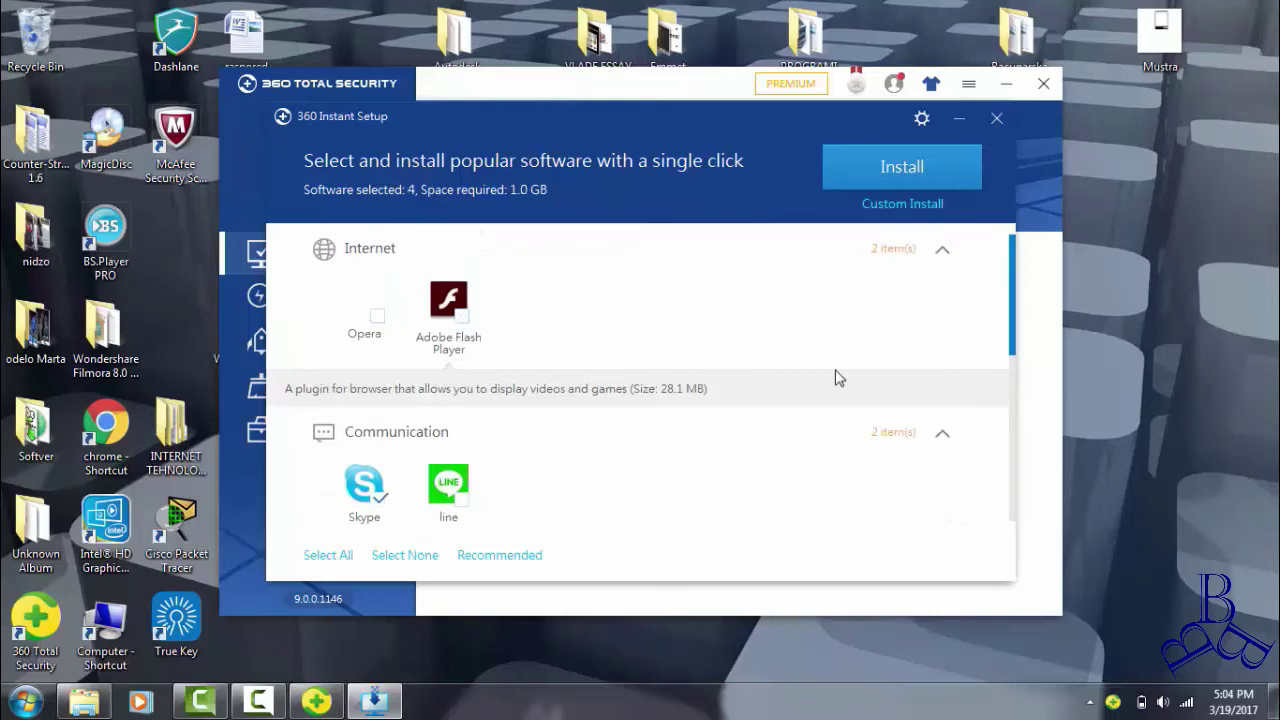
scroll(406, 477, down, 1)
click(378, 443)
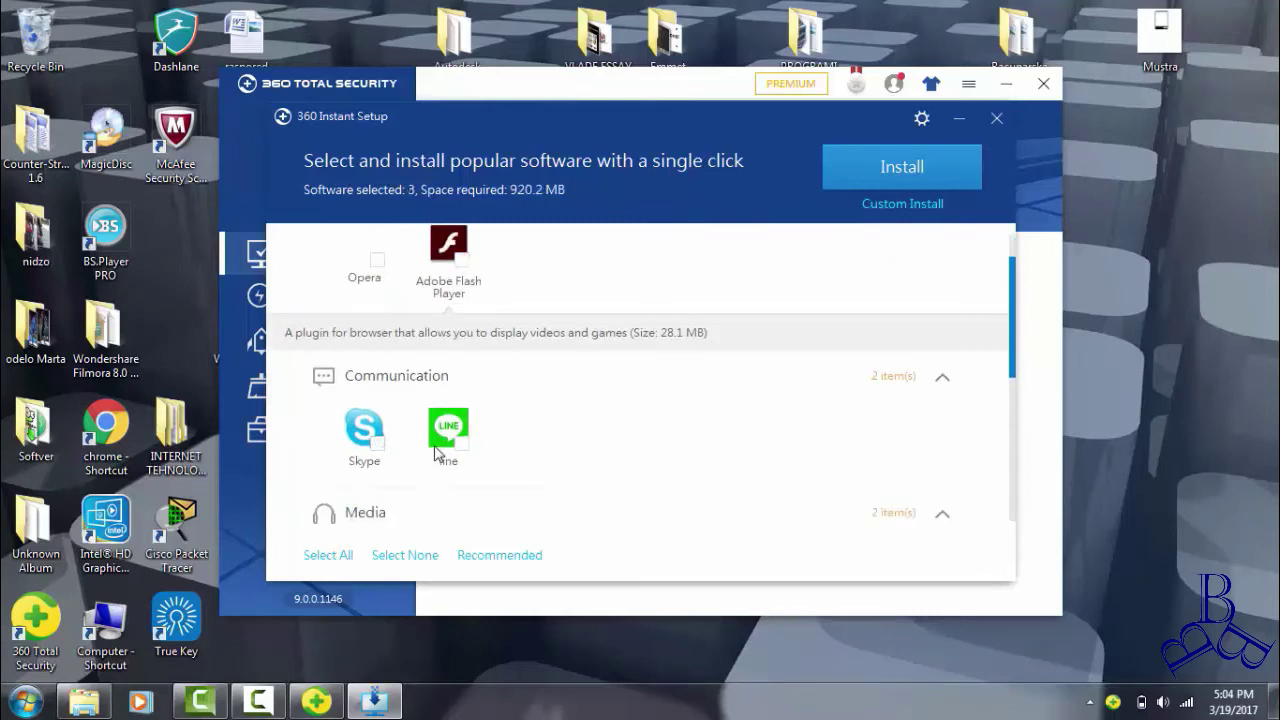
scroll(523, 446, down, 5)
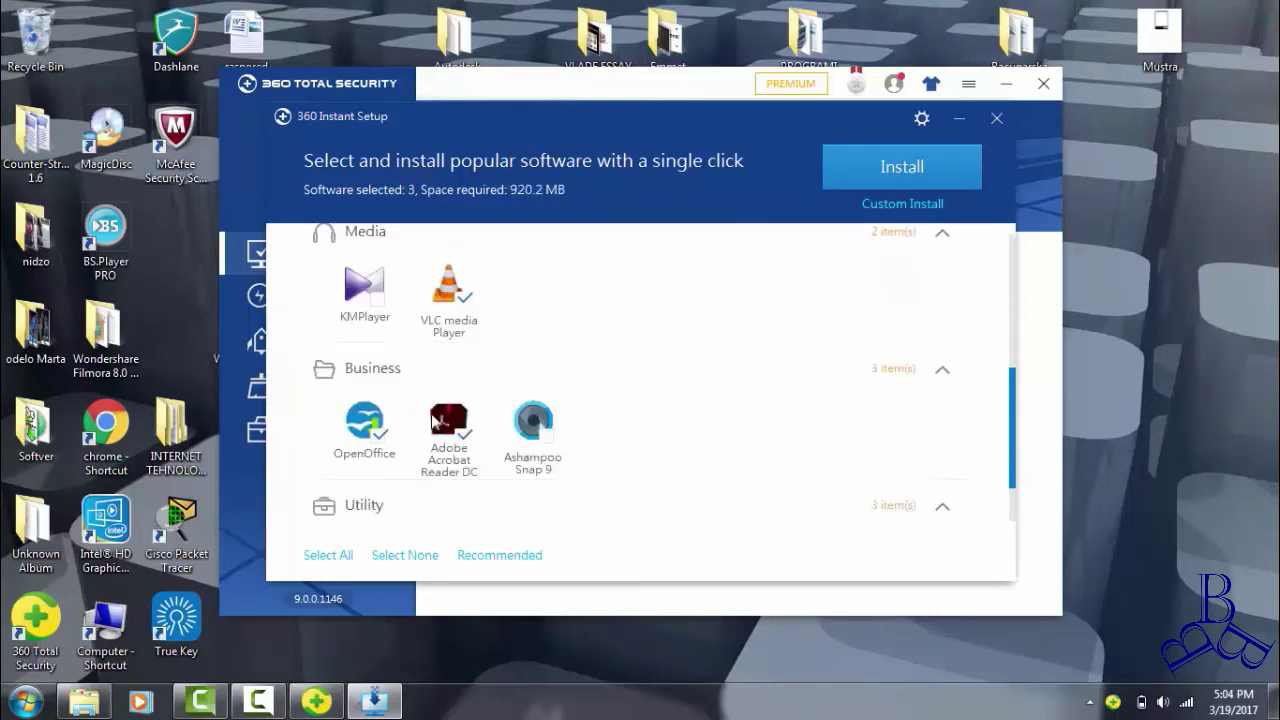
click(465, 308)
scroll(563, 320, down, 2)
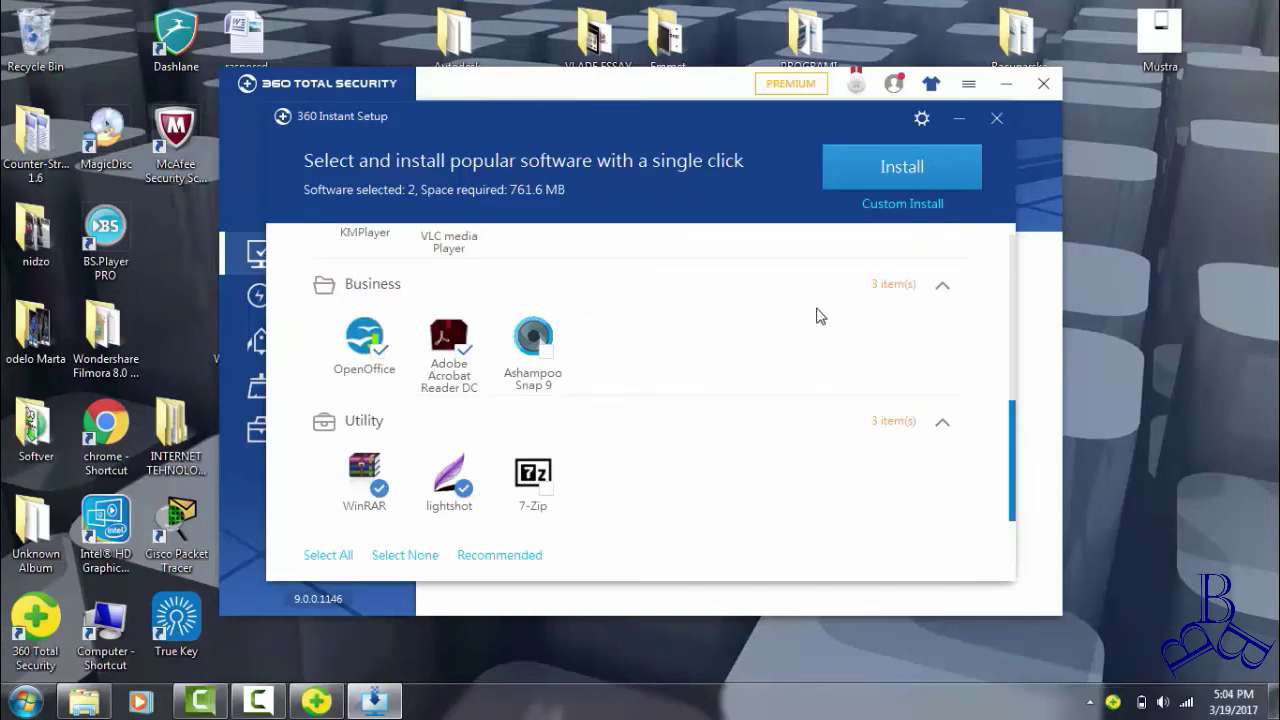
click(998, 119)
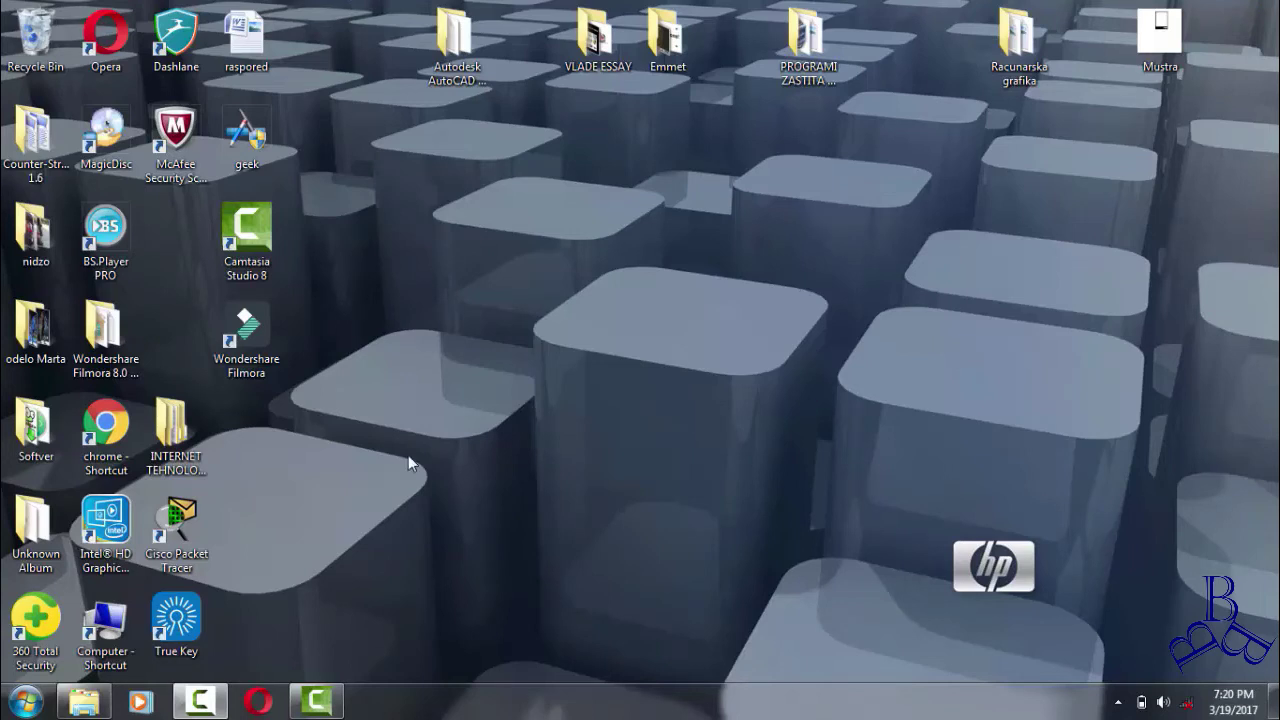
Launch 360 Total Security from the desktop and start a Full Check of the computer
click(30, 627)
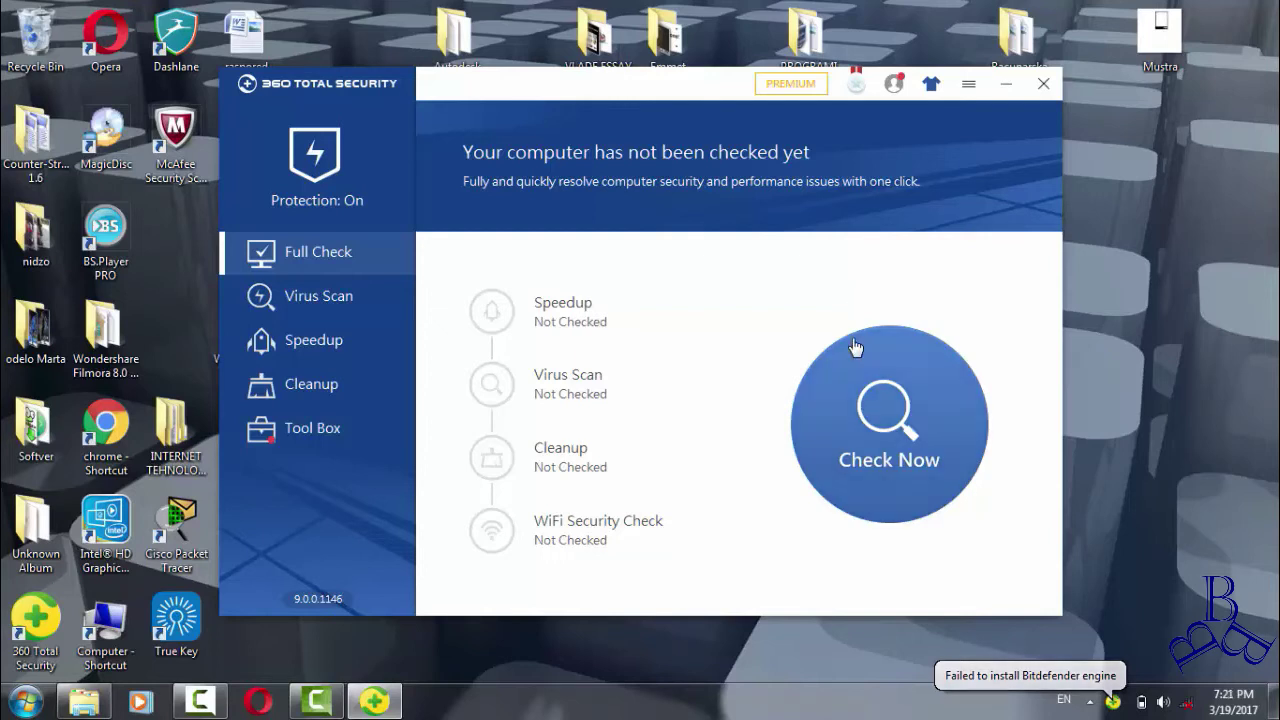
click(870, 395)
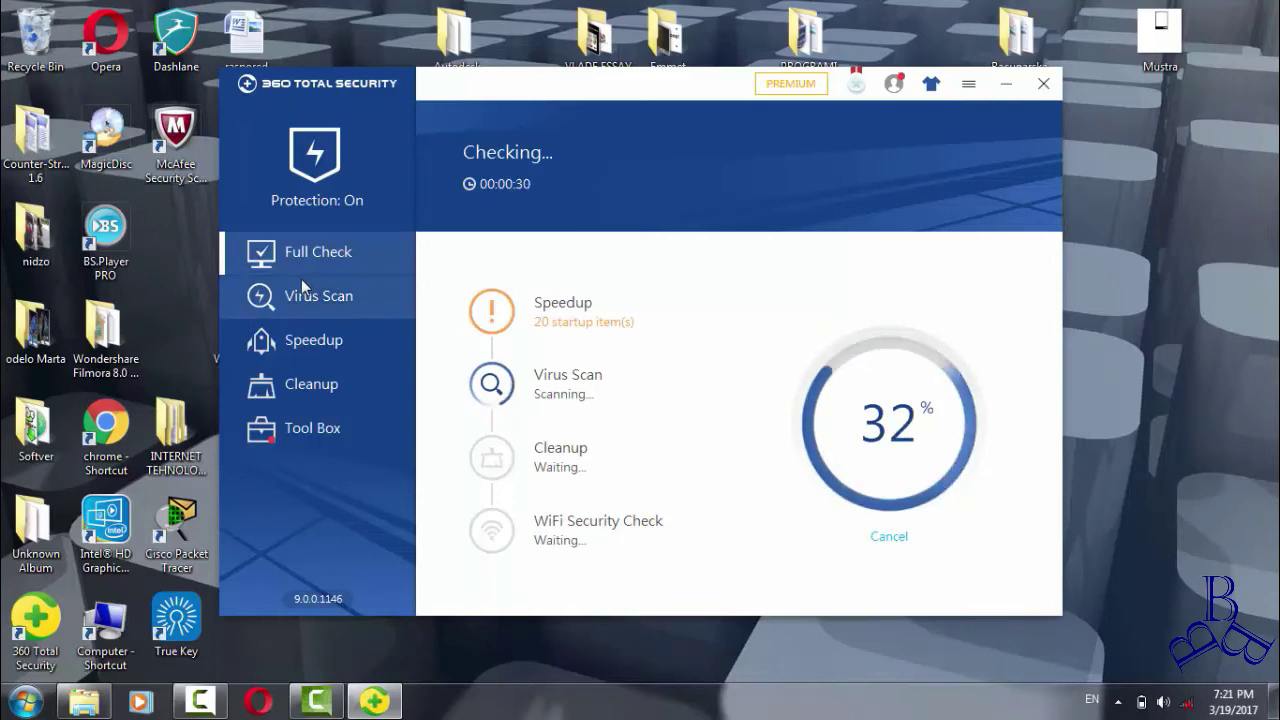
Examine the protection layers listed under Privacy Protection, Internet Protection and System Protection
click(314, 180)
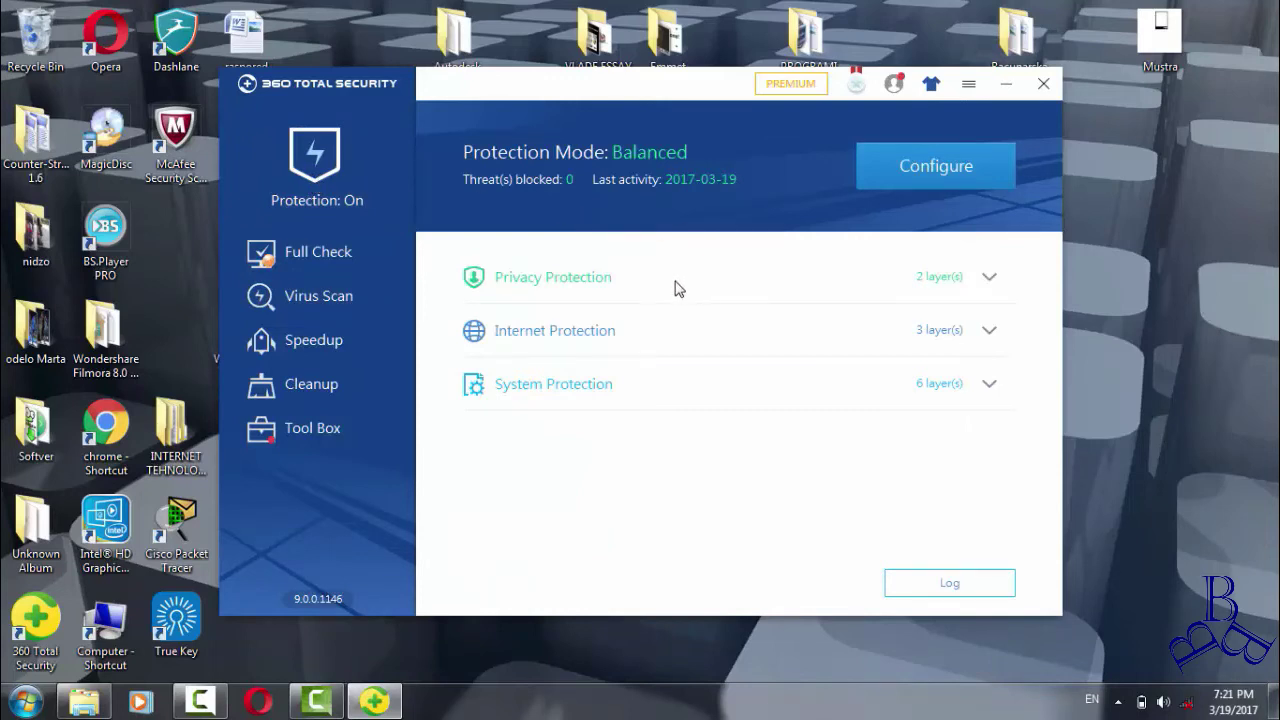
click(992, 280)
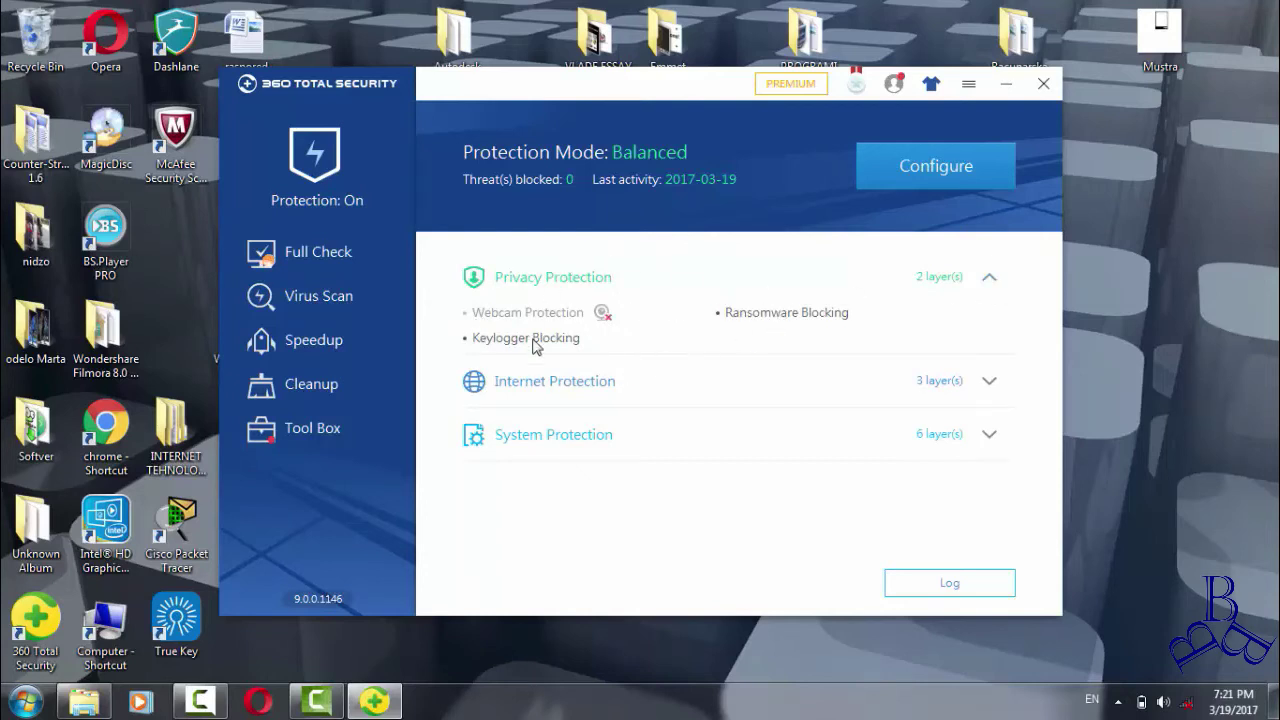
click(987, 382)
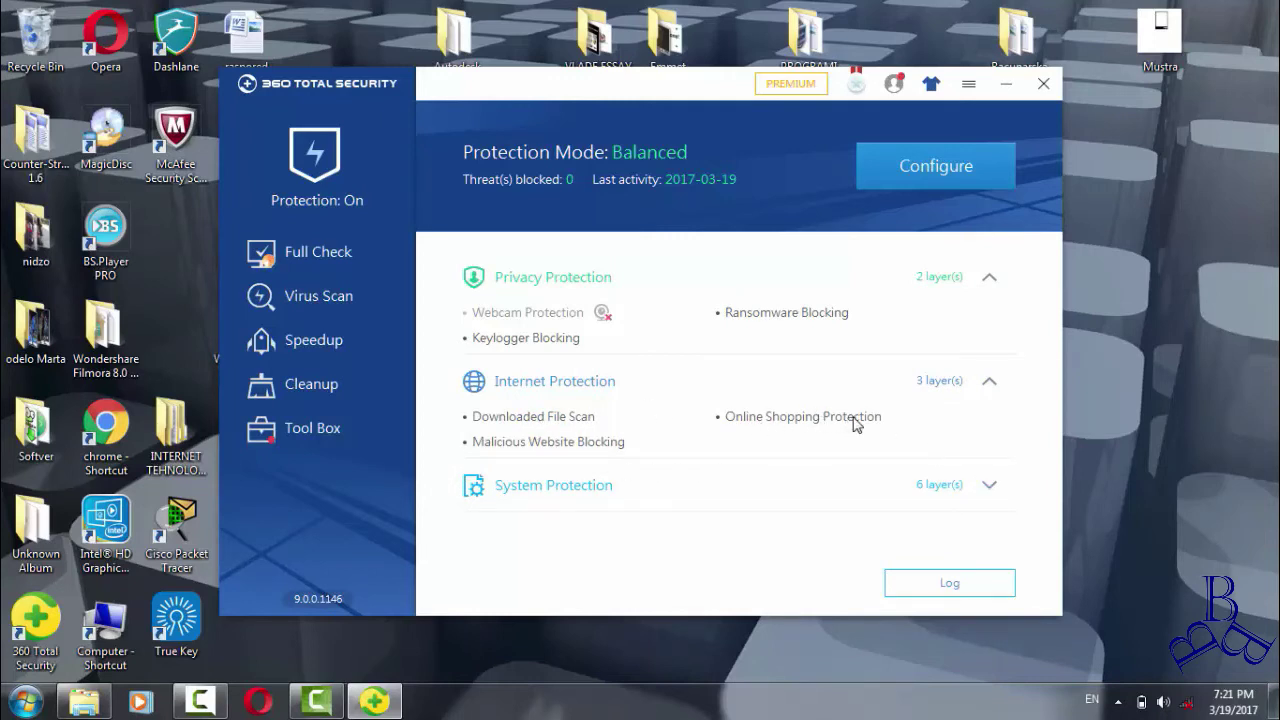
click(990, 487)
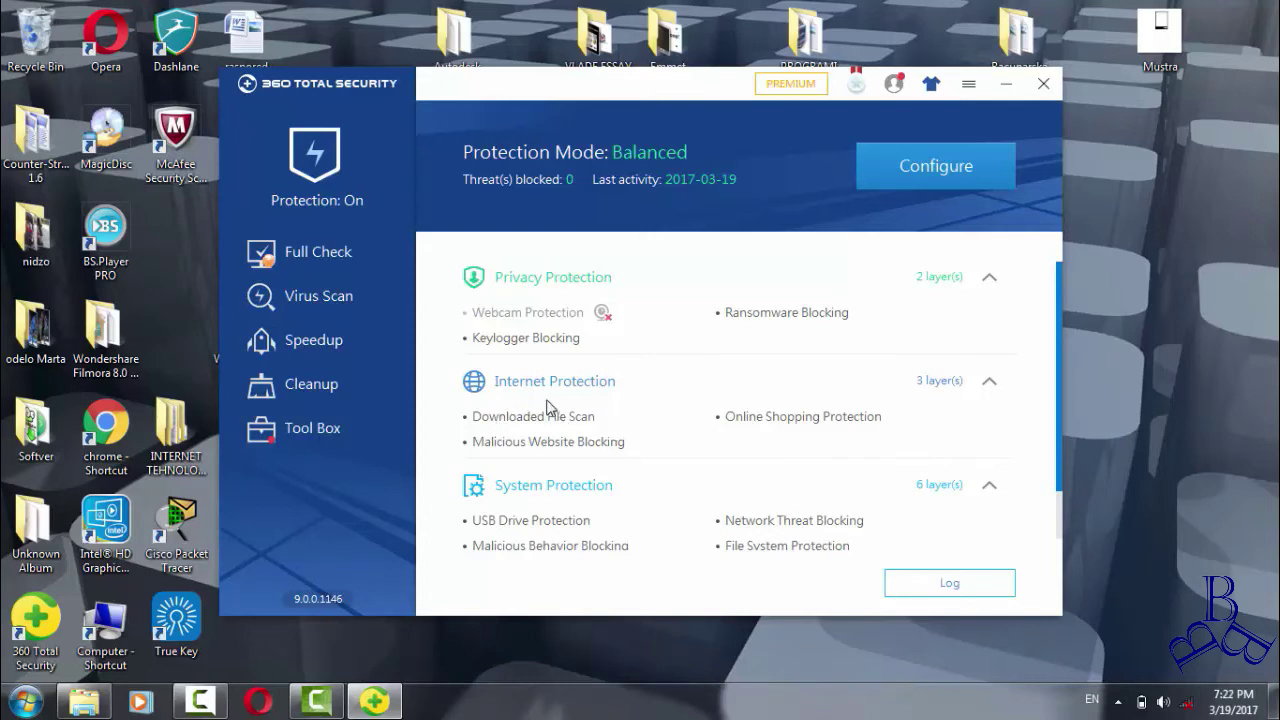
scroll(798, 385, down, 1)
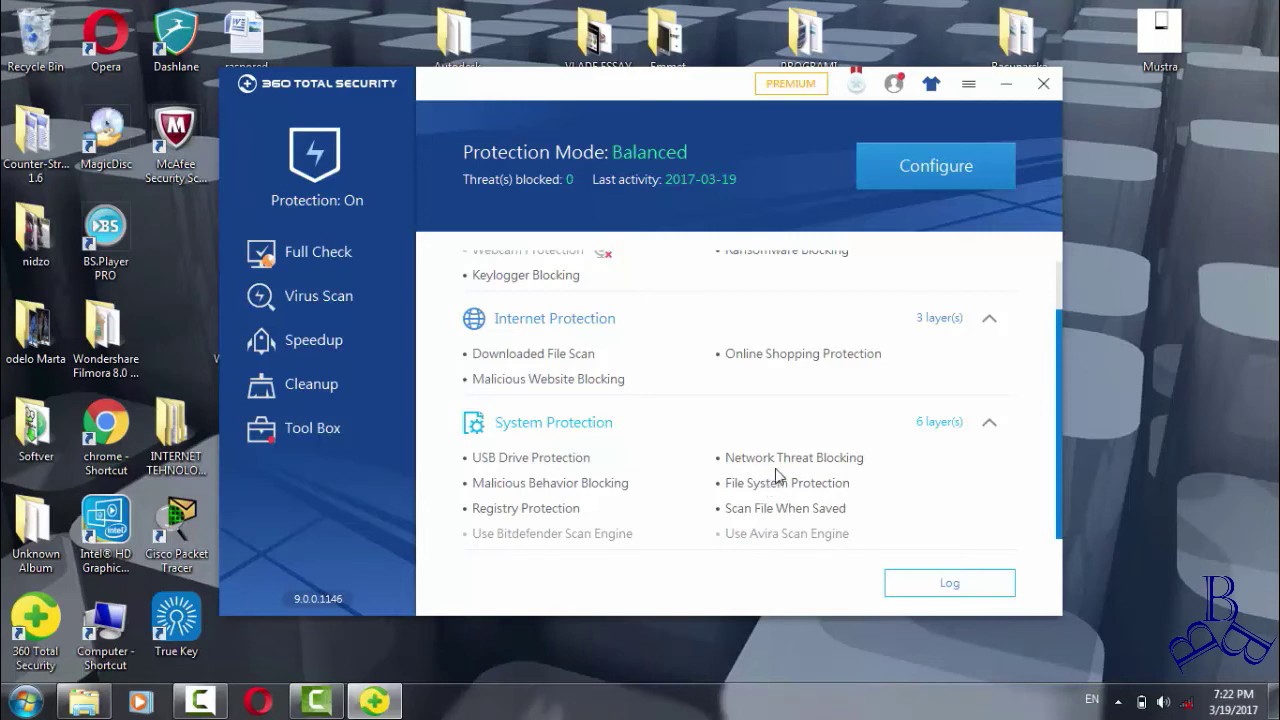
click(989, 424)
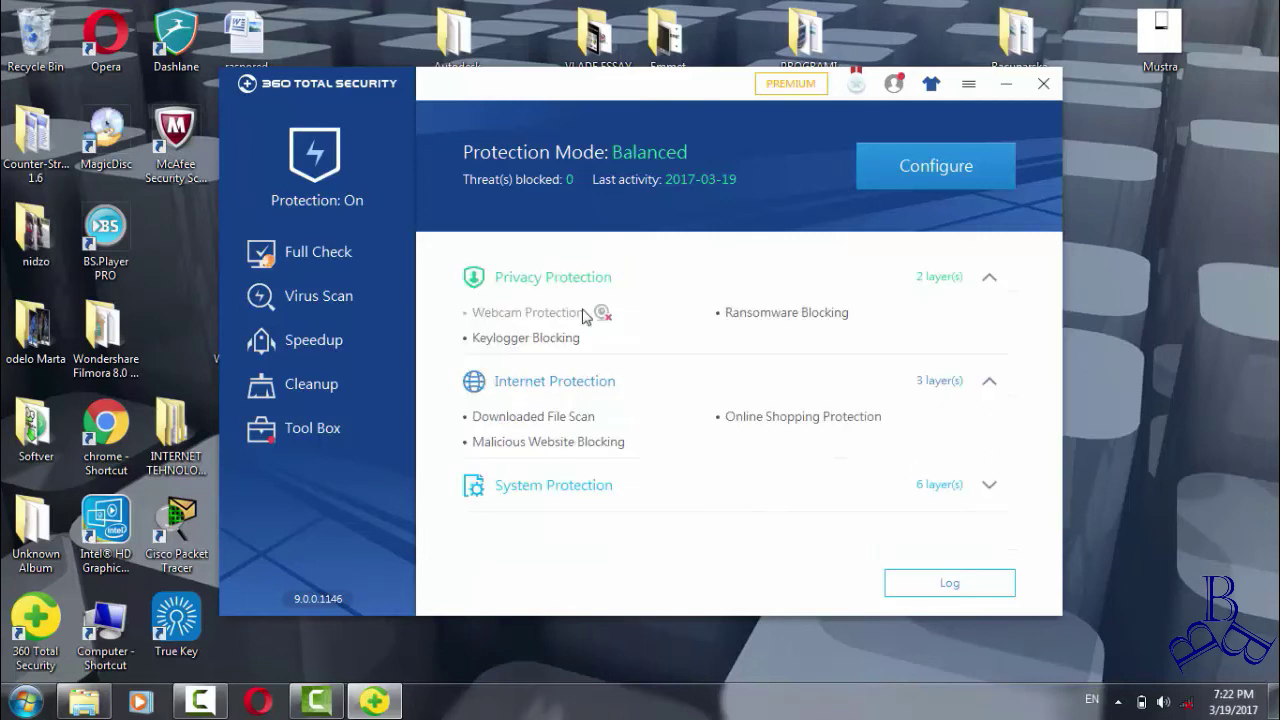
Look through the Cleanup and Speedup options, the Full Check progress and the tools offered in the Tool Box
click(314, 388)
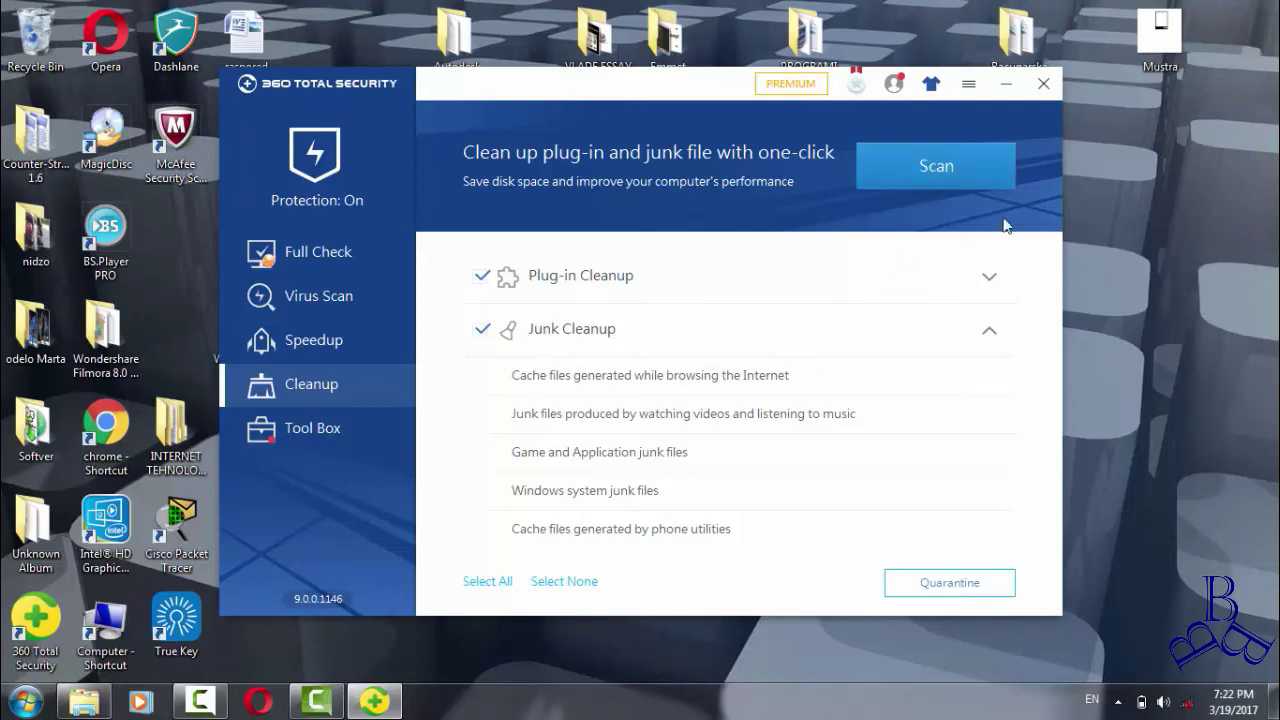
click(356, 341)
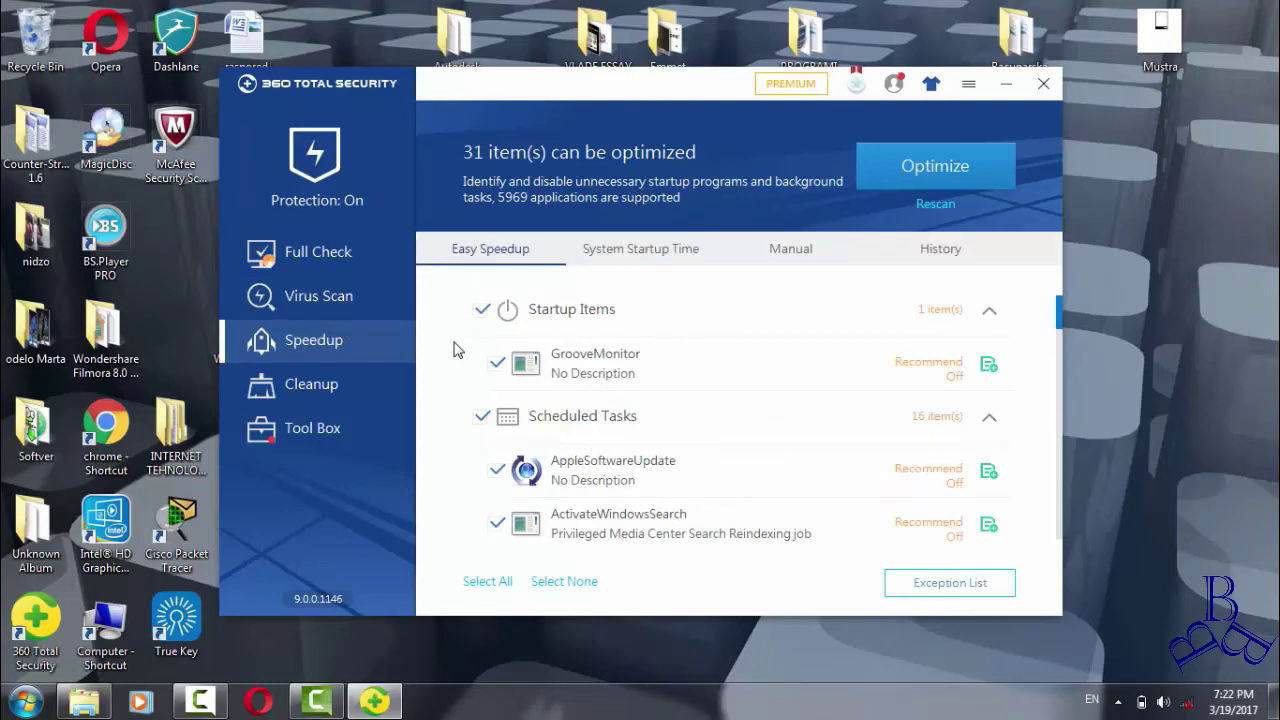
click(393, 255)
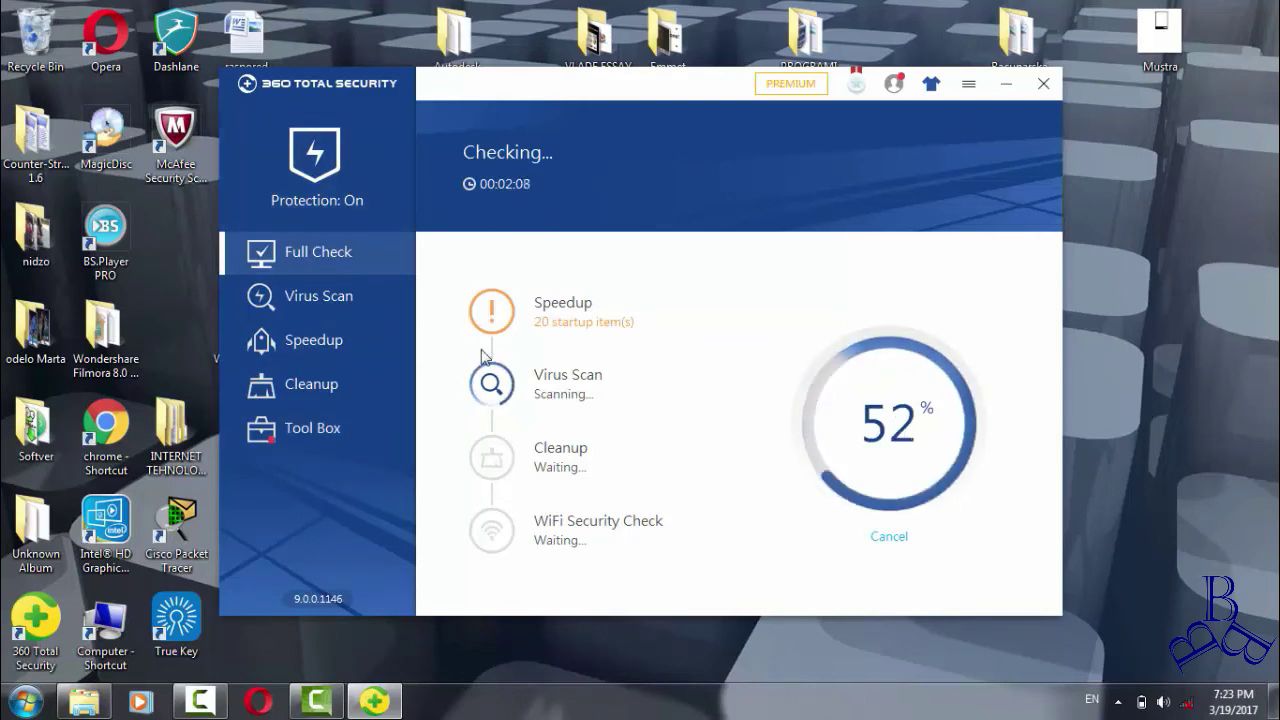
click(326, 430)
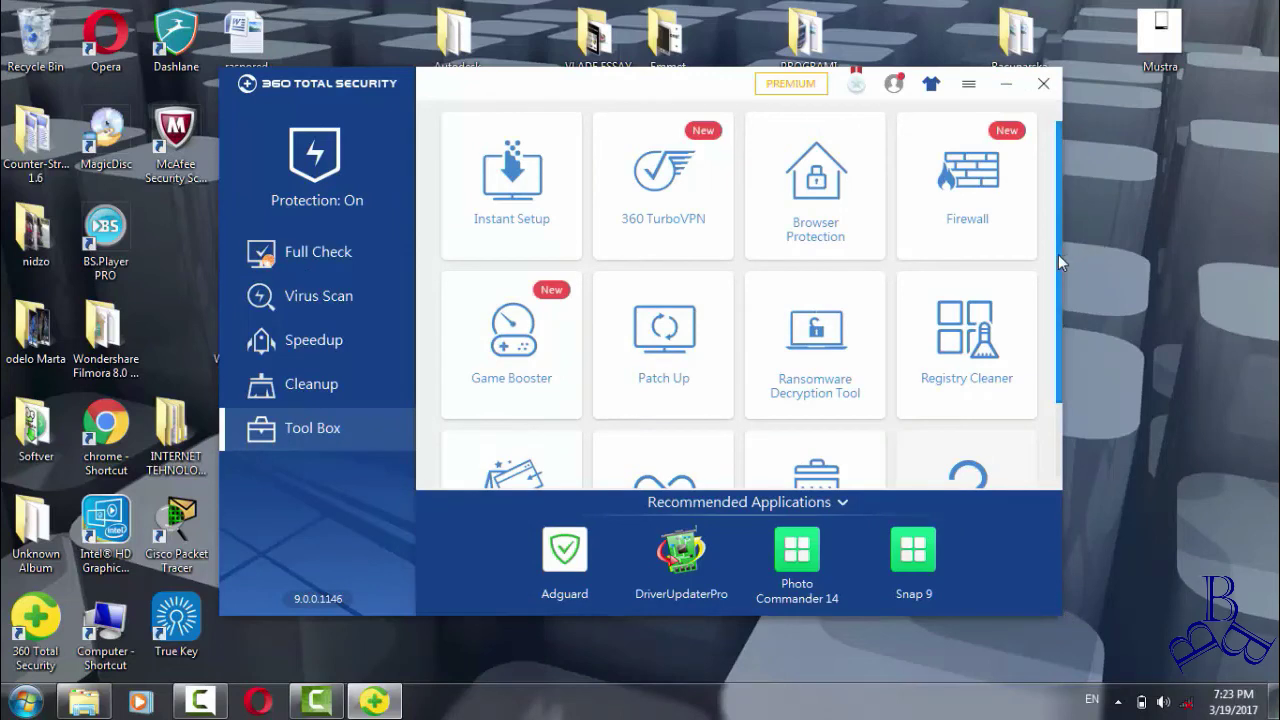
mouse_move(1058, 254)
mouse_down()
mouse_move(1059, 334)
mouse_move(1059, 237)
mouse_up()
drag(1058, 244, 1052, 193)
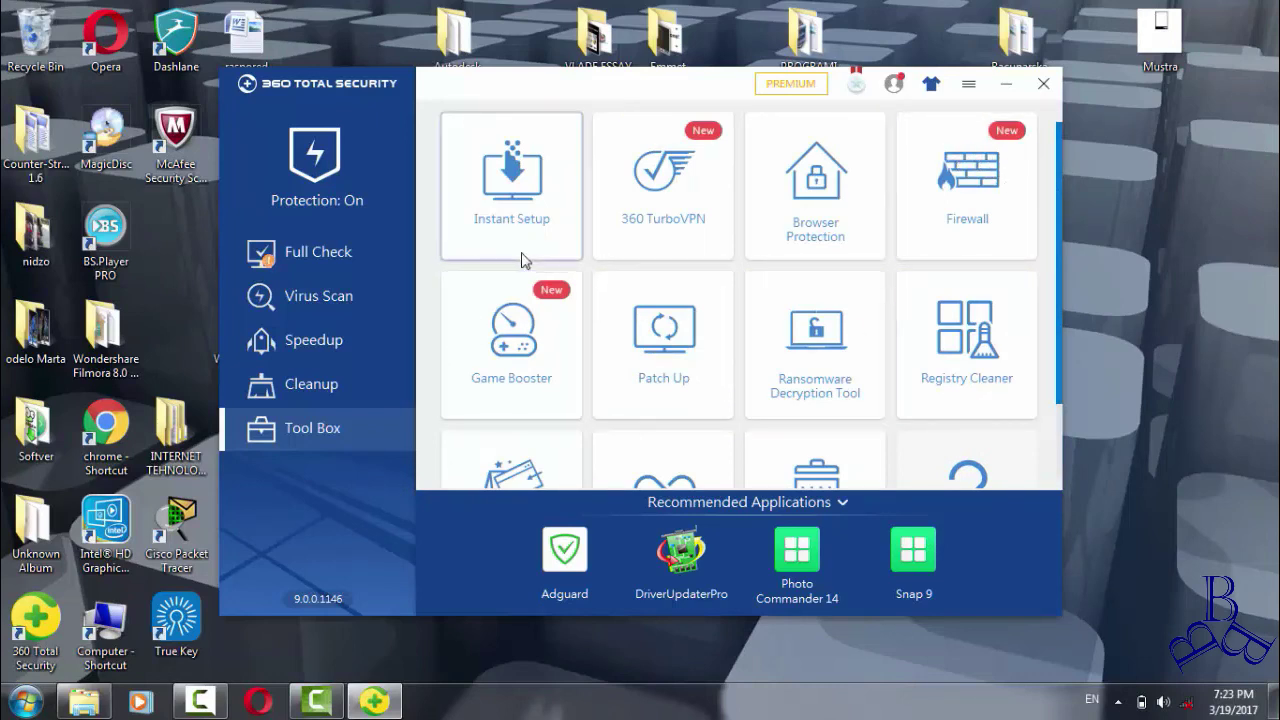
Return to the completed Full Check, repair all the issues it found and finish the repair
click(317, 262)
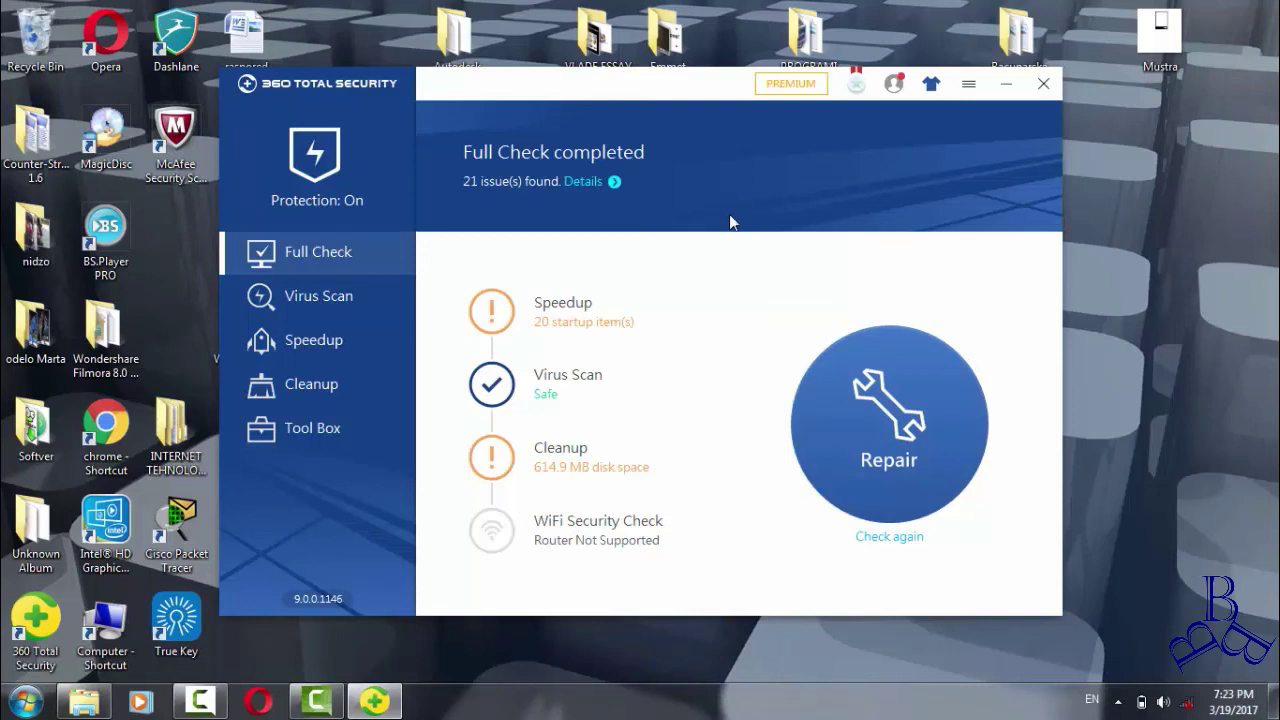
click(909, 385)
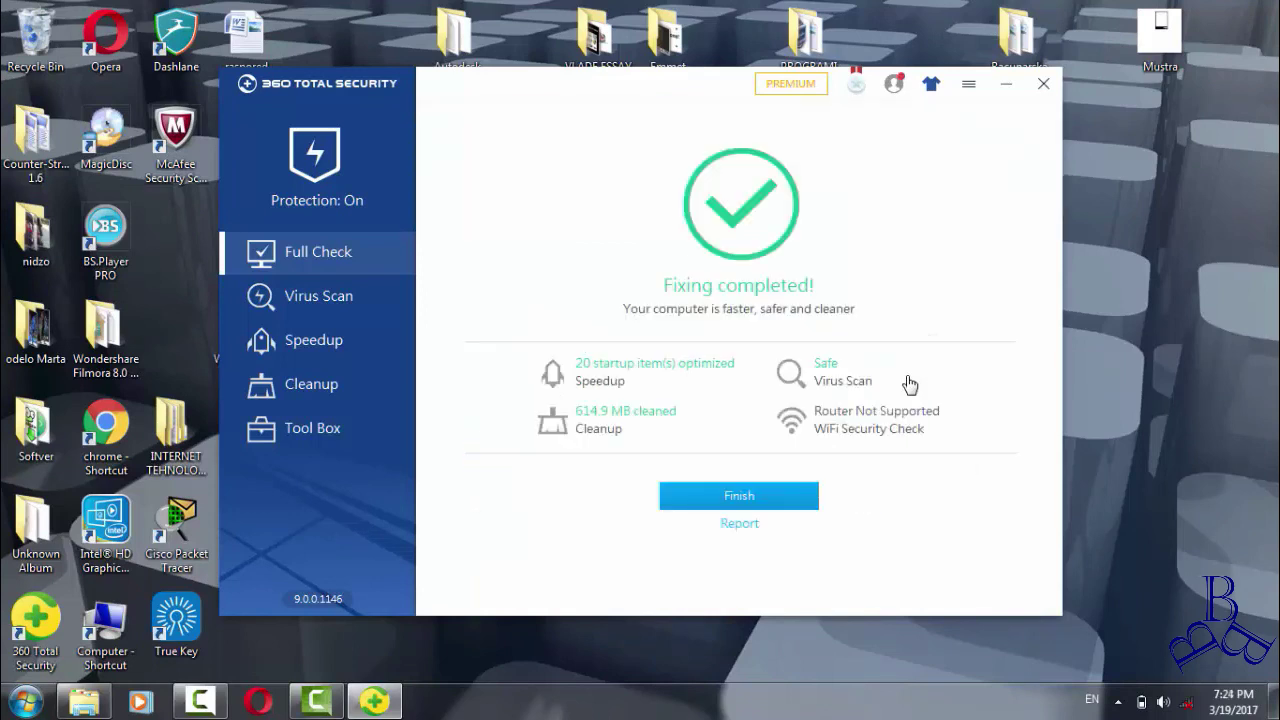
click(762, 505)
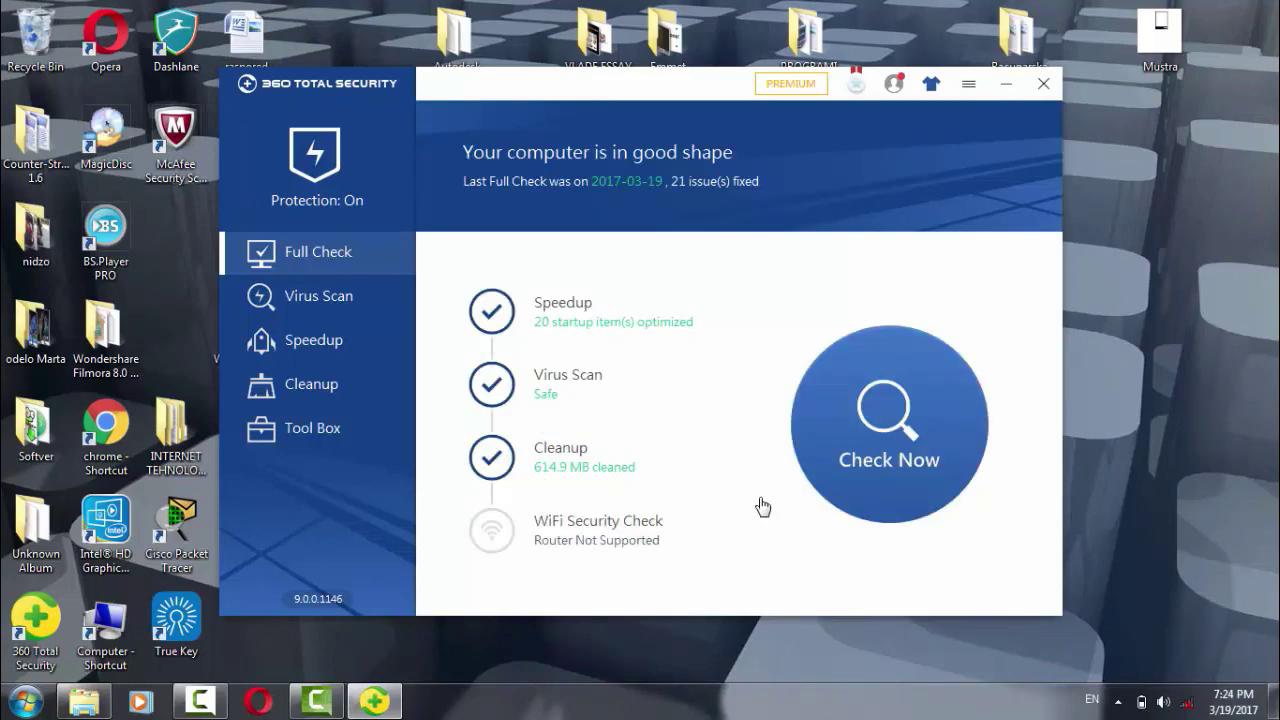